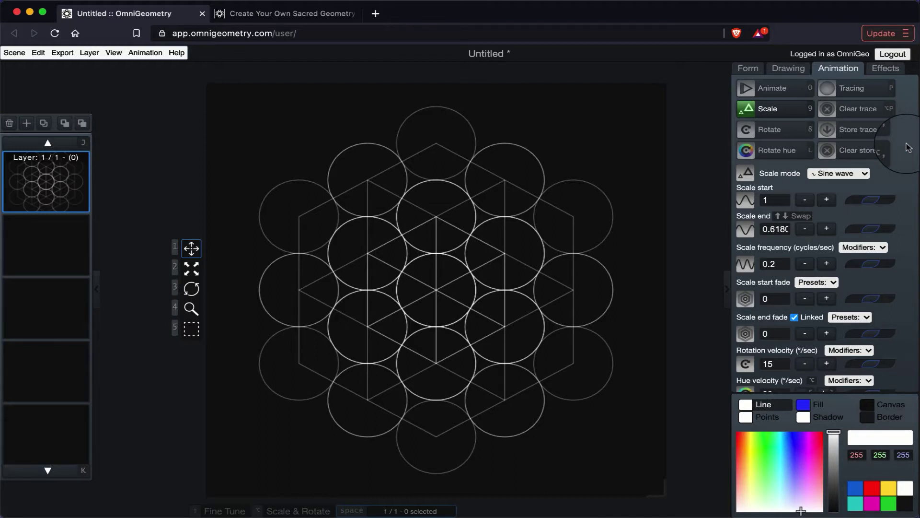
Run the scaling animation with tracing briefly on, then stop it to freeze the glowing trails
click(780, 93)
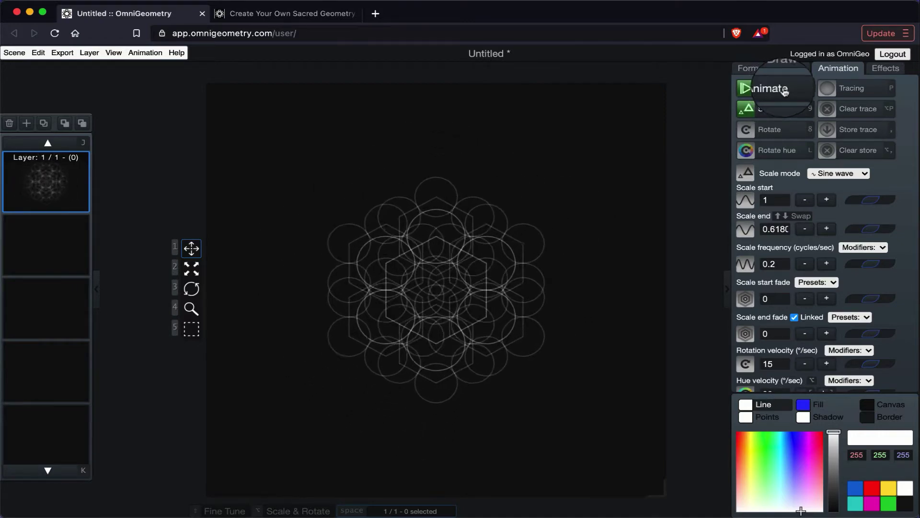
click(858, 91)
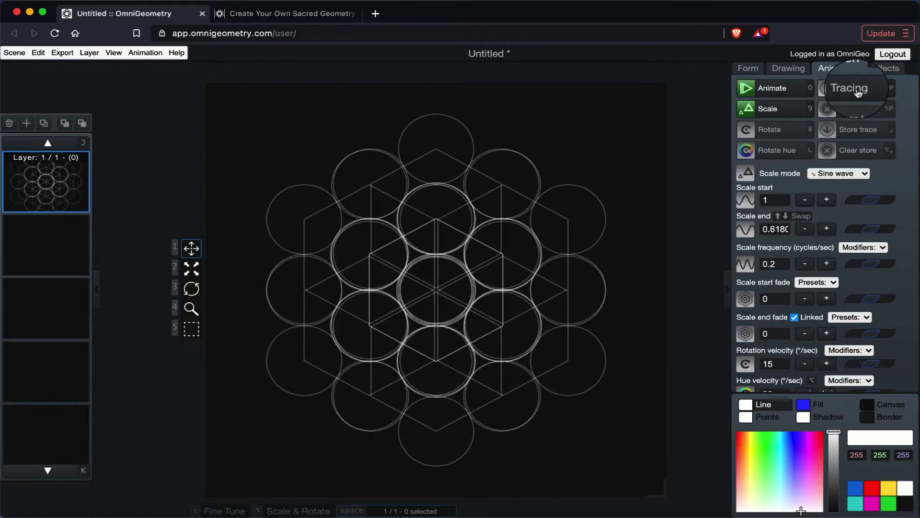
click(858, 93)
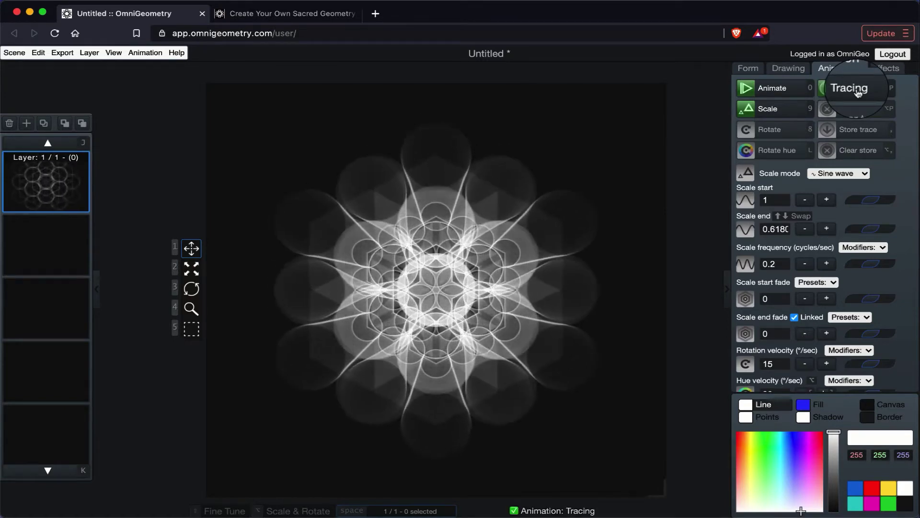
click(858, 92)
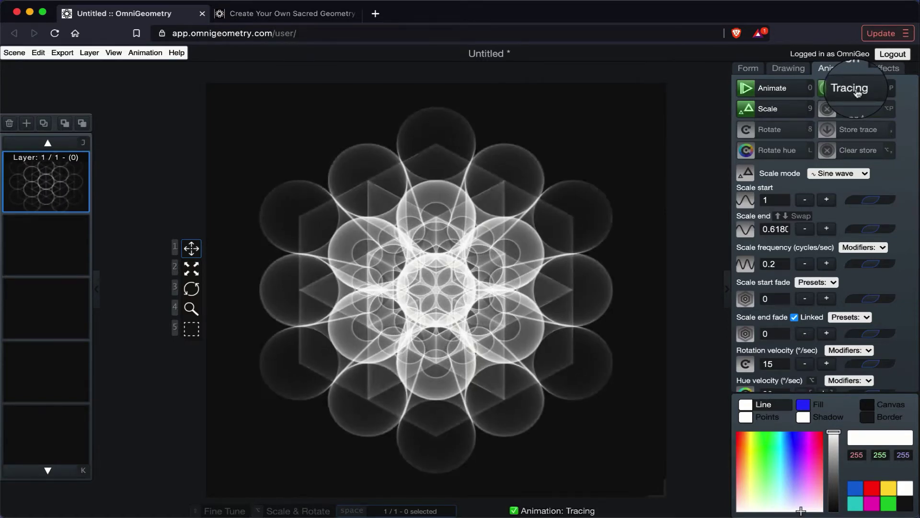
click(779, 90)
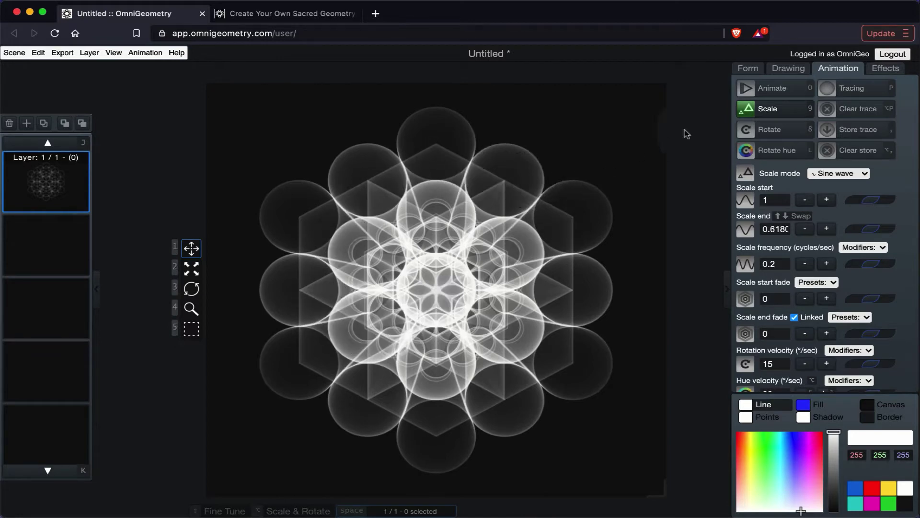
Clear the old trails, trace the animated figure again and store the new glowing trace
click(854, 112)
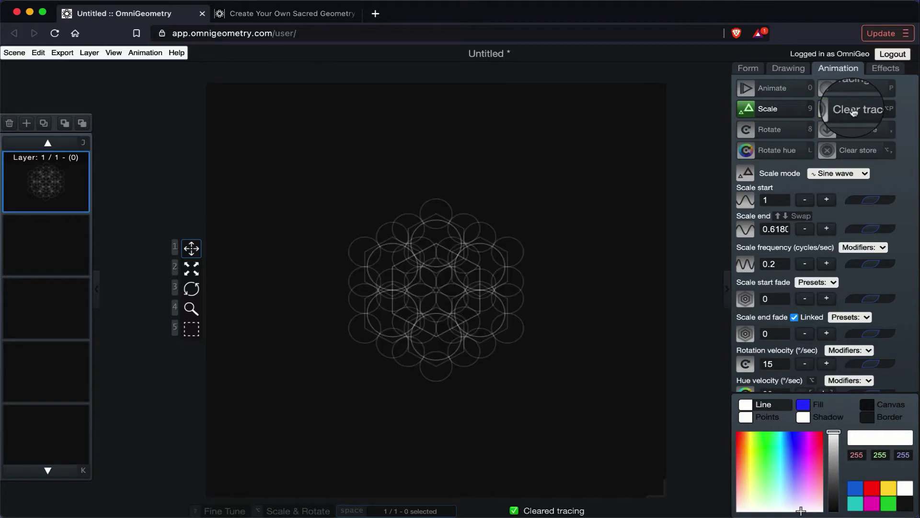
click(781, 92)
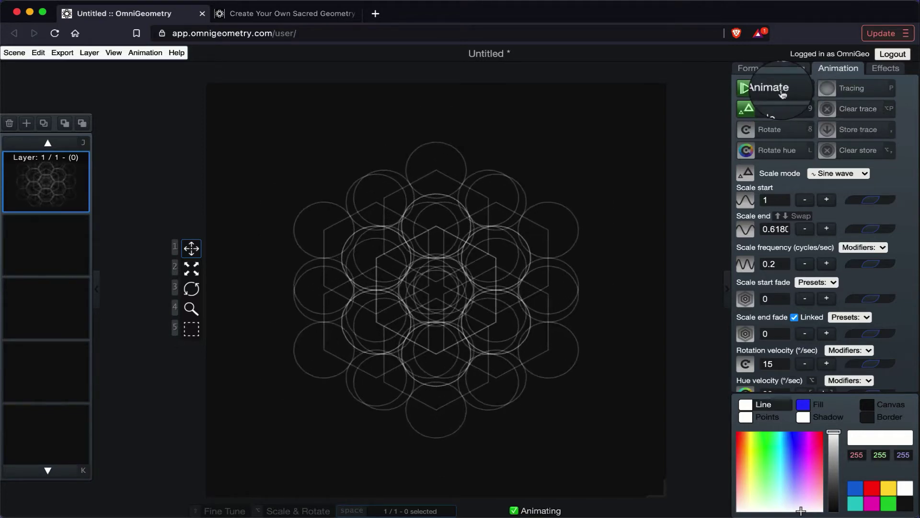
click(853, 92)
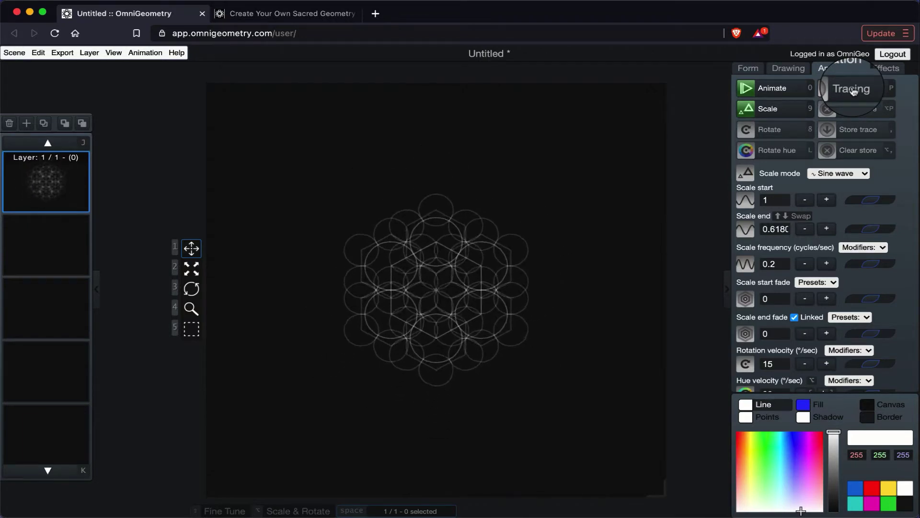
click(854, 90)
click(861, 133)
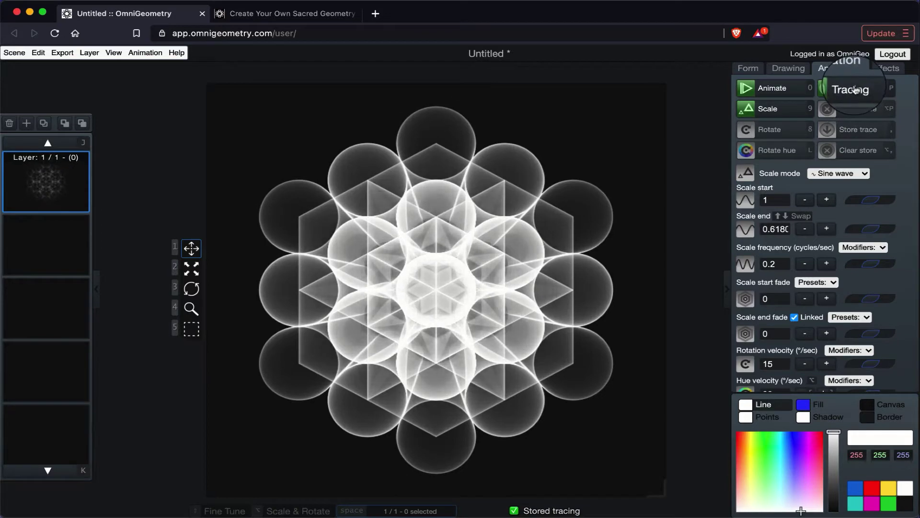
click(834, 89)
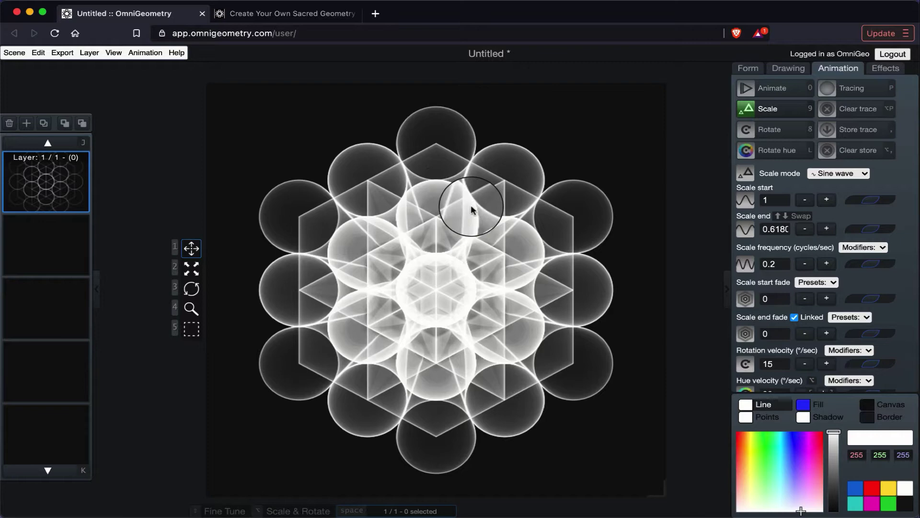
Clear the stored trace and the remaining trails, leaving the plain Metatron's Cube lines
click(860, 152)
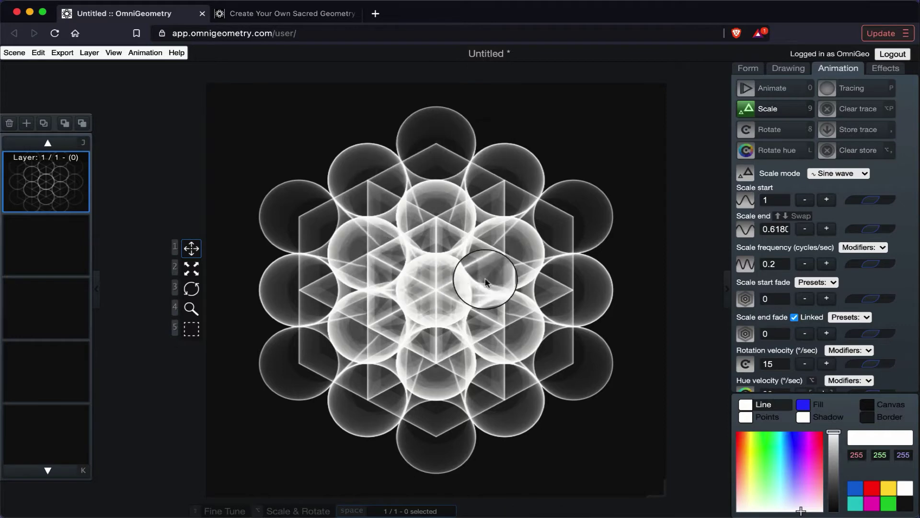
click(857, 112)
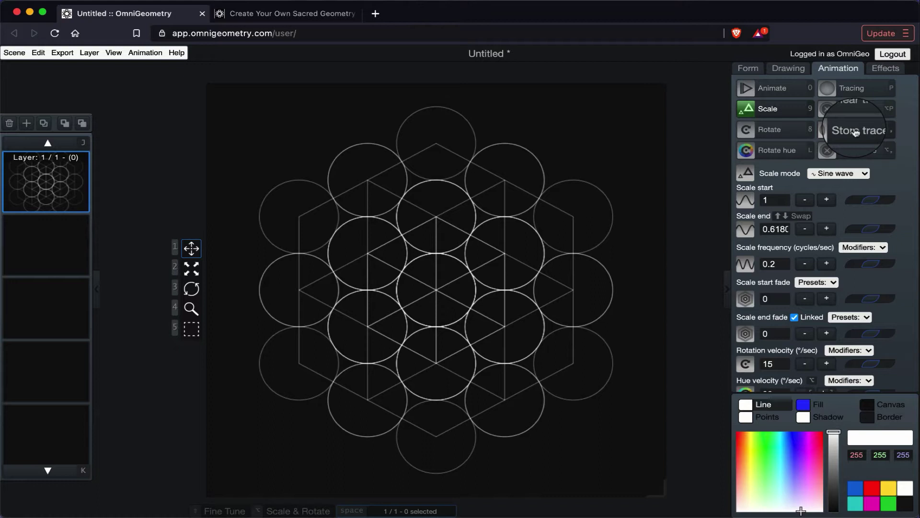
Restart the animation and colour lines violet (118, 26, 255) and points teal (43, 255, 194)
click(787, 90)
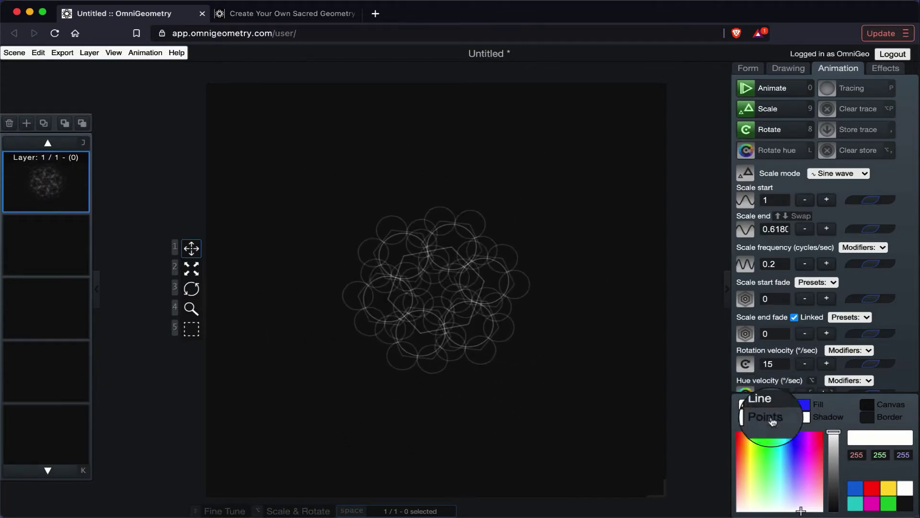
click(800, 440)
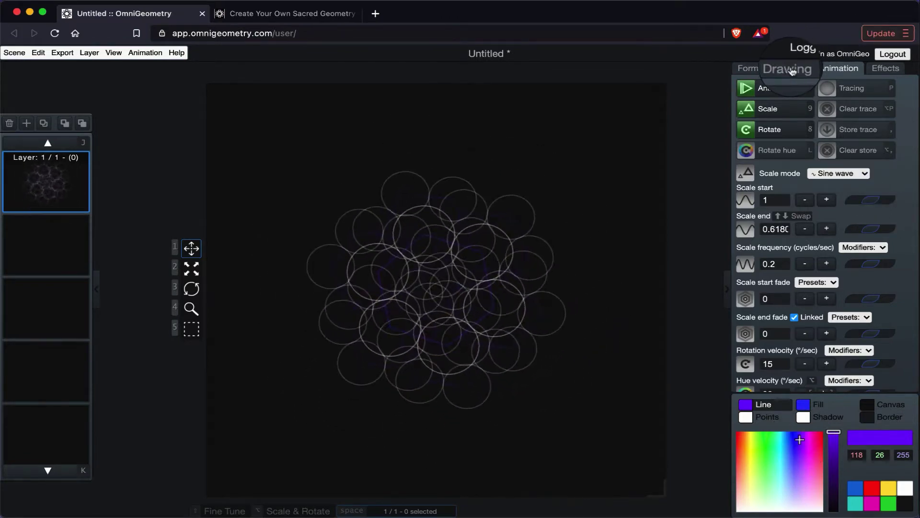
click(766, 417)
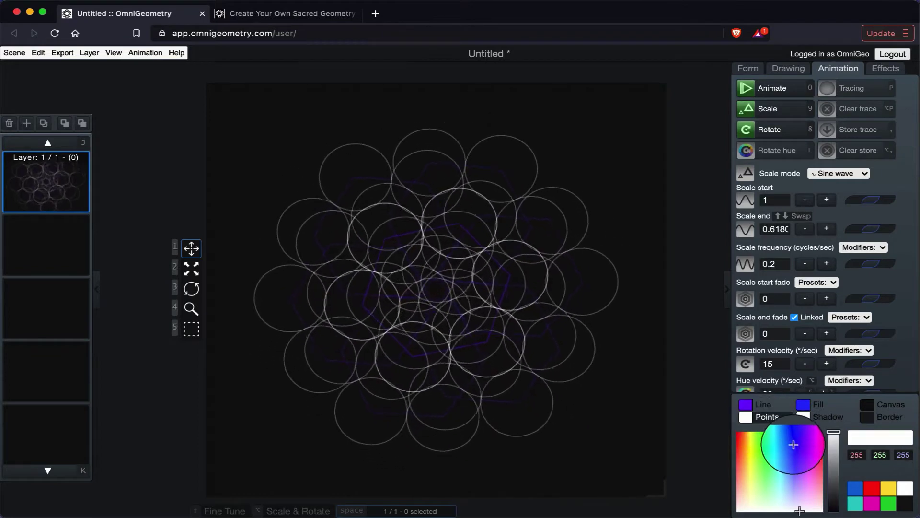
click(775, 444)
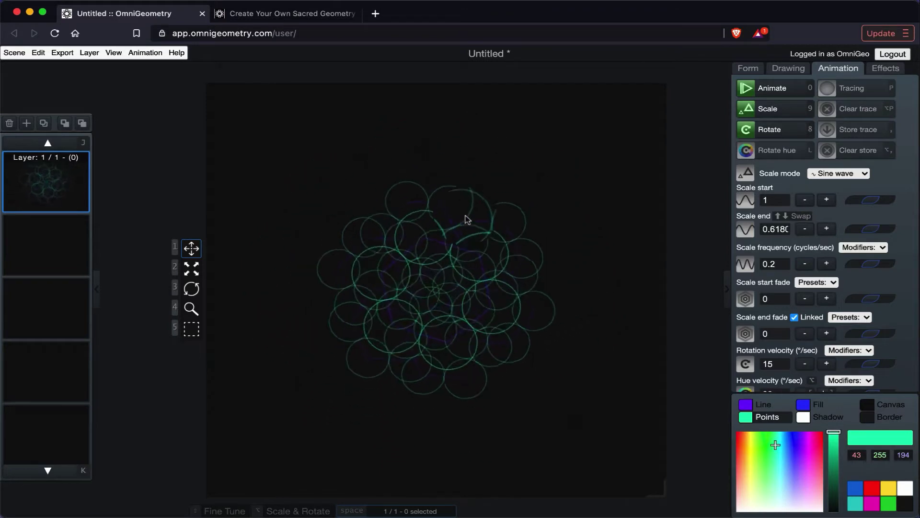
Trace the pattern with hue rotation on, then switch tracing, hue rotation and animation off
click(771, 152)
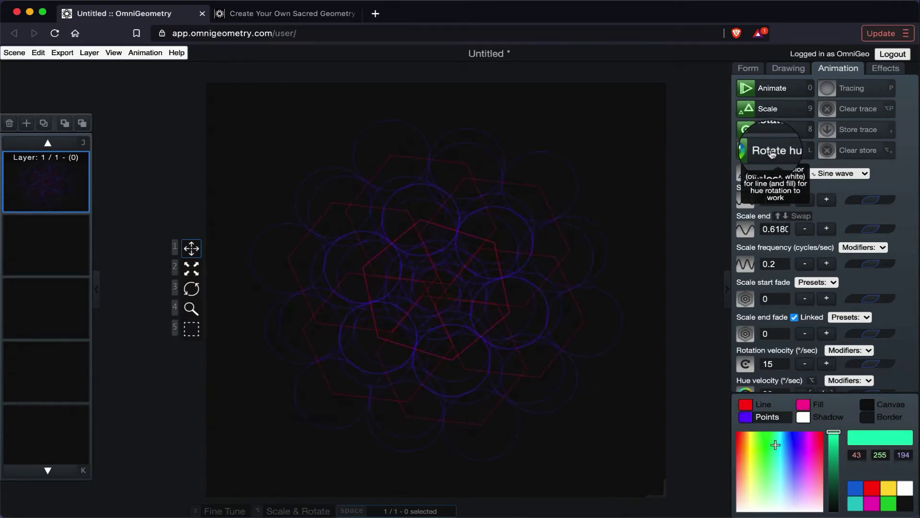
click(854, 91)
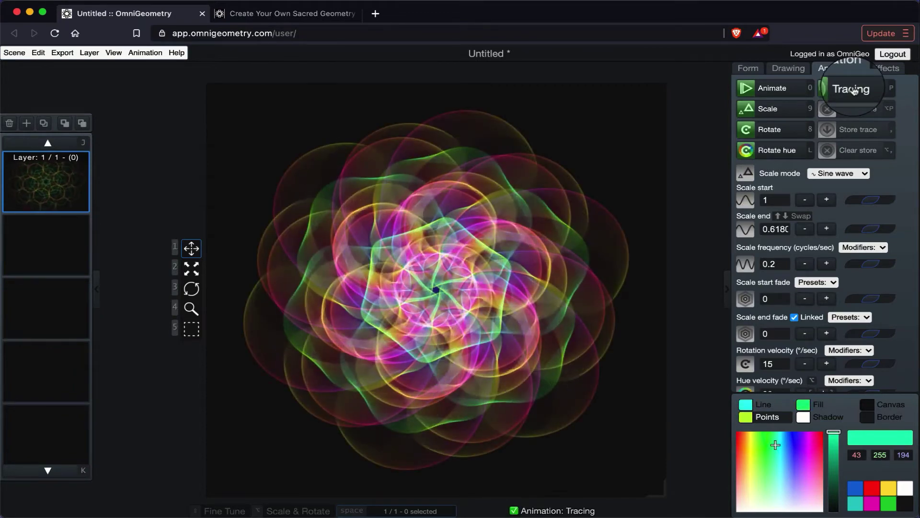
click(854, 91)
click(776, 150)
click(772, 89)
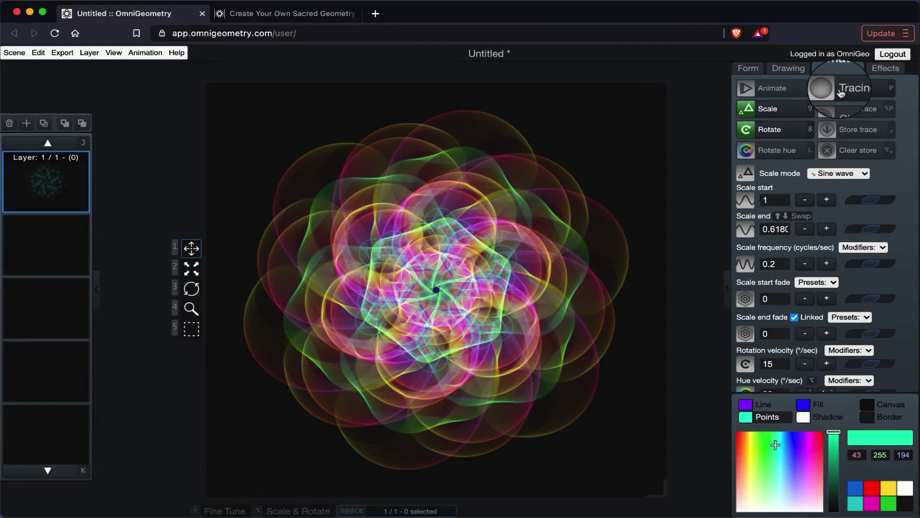
Start a fresh new scene from the Scene menu
click(16, 54)
click(30, 67)
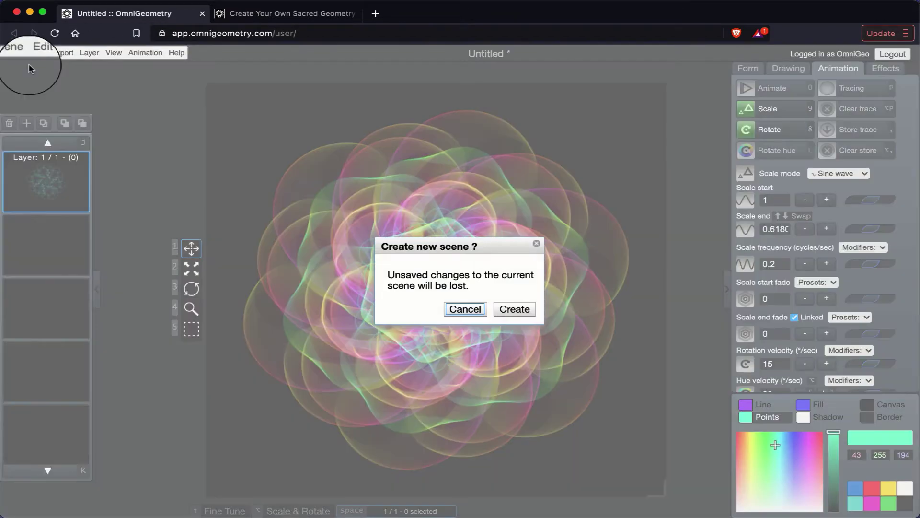
click(514, 309)
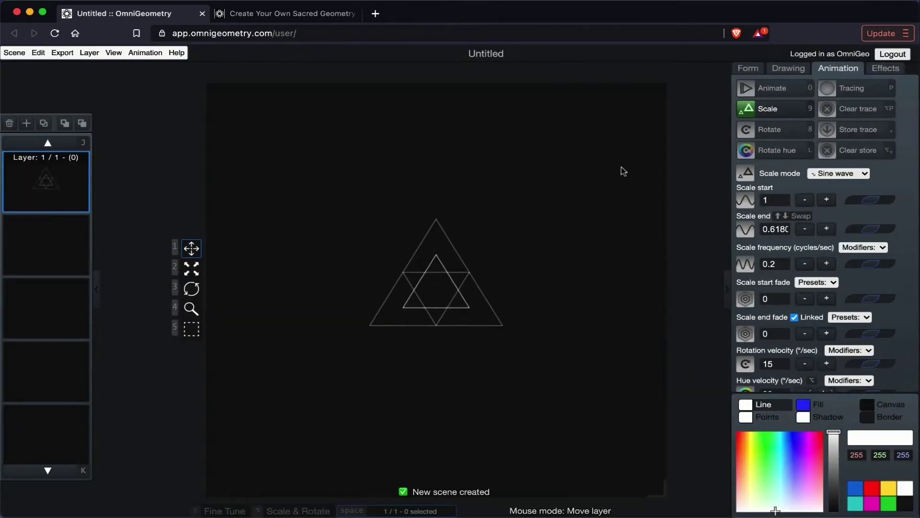
Make the shape six points at recursion depth 2 with circles drawn at every point
key(a)
key(a)
key(a)
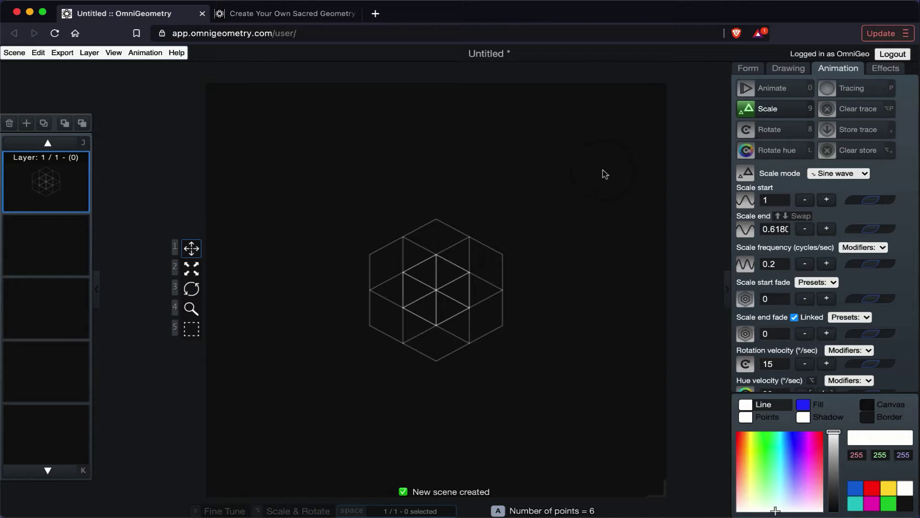
key(s)
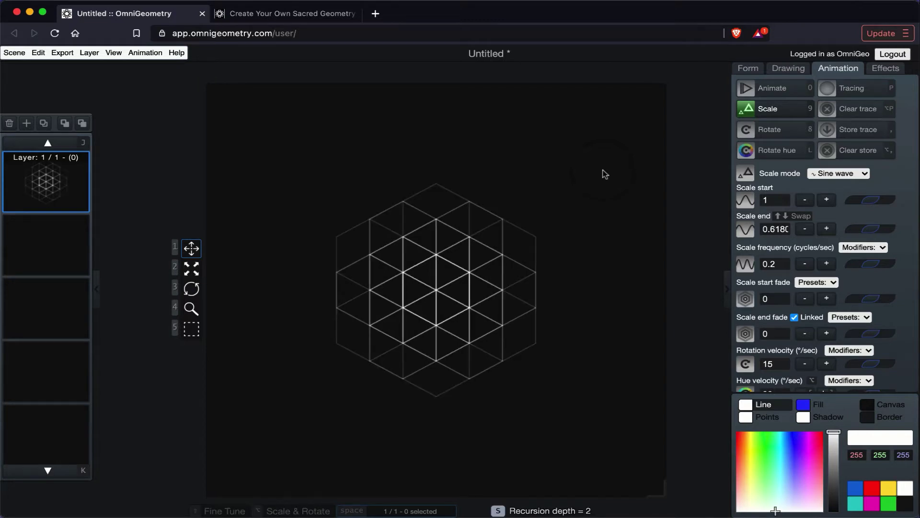
click(781, 68)
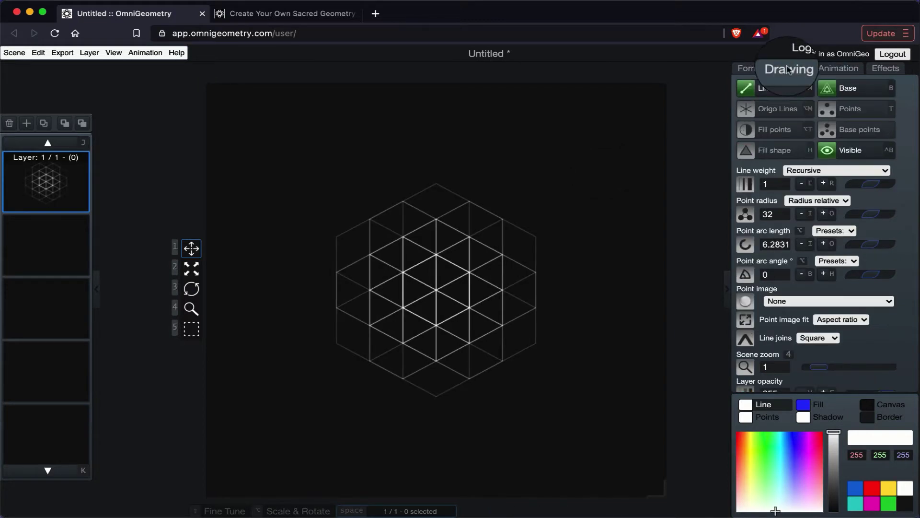
click(840, 110)
click(839, 69)
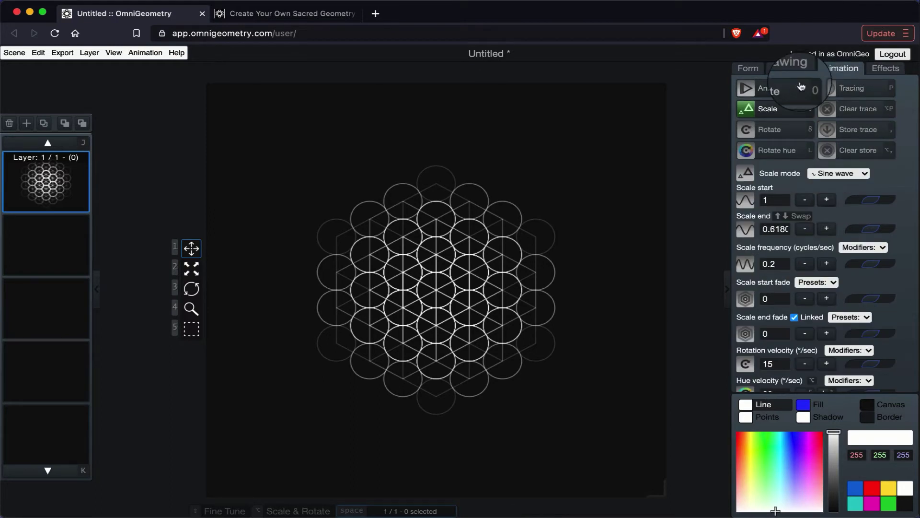
Animate the lattice, try Saw wave scale mode, then switch back to Sine wave
click(785, 91)
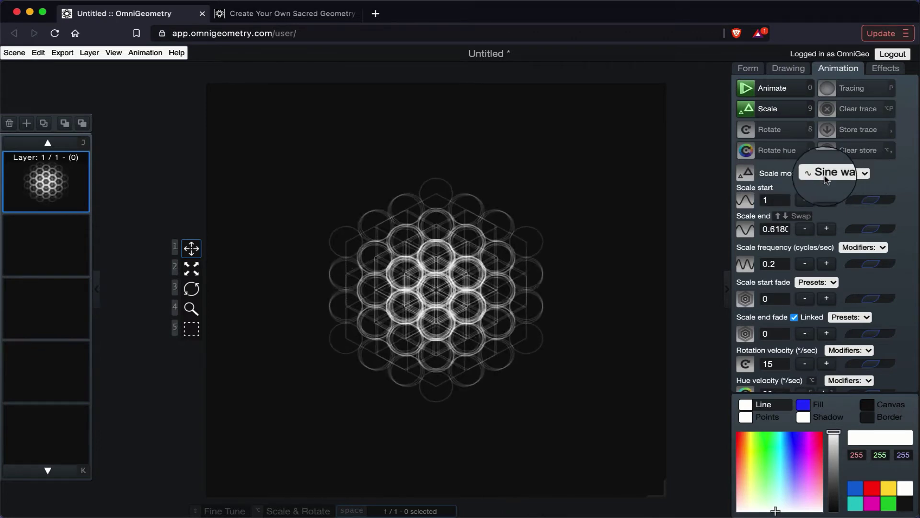
click(855, 174)
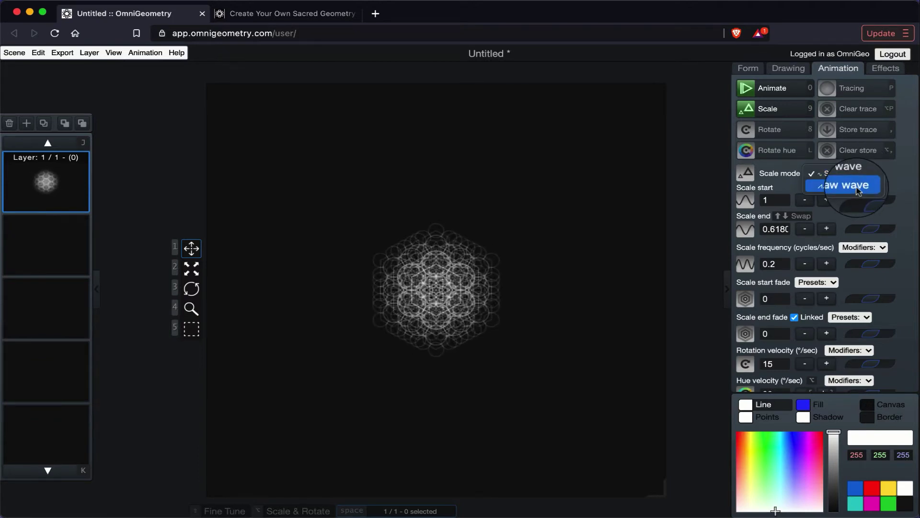
click(857, 187)
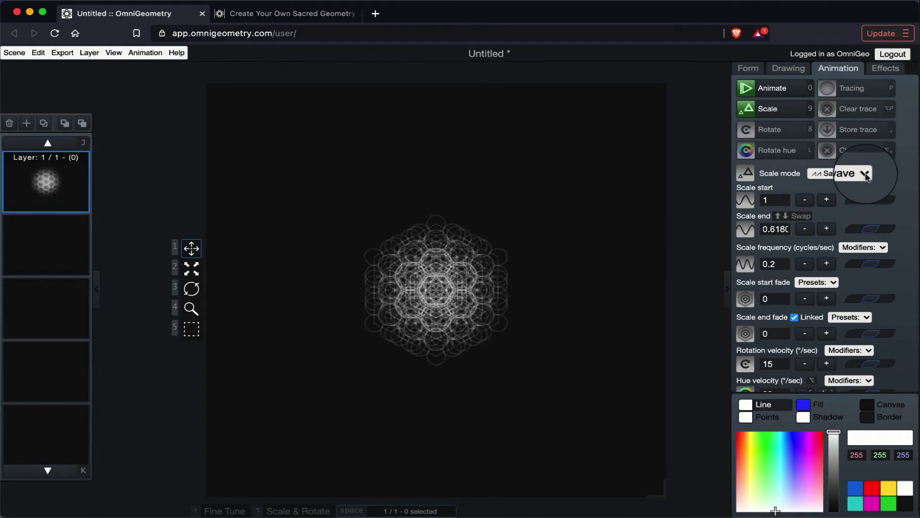
click(866, 175)
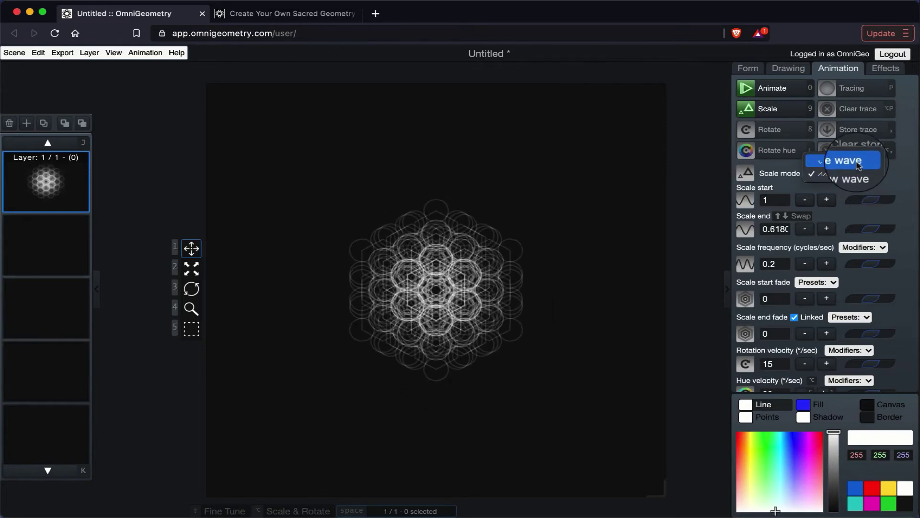
click(858, 162)
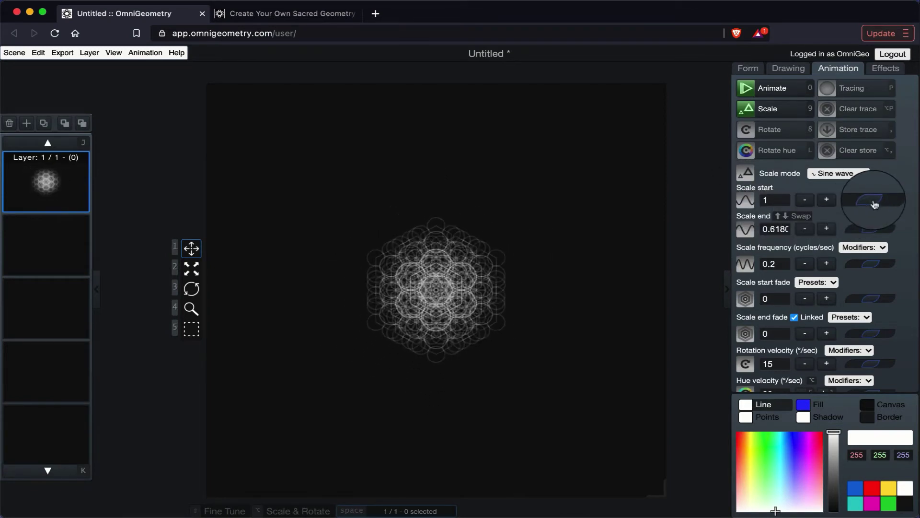
Widen the pulse range to scale start 1.2669 and scale end 0.4077
drag(872, 200, 886, 206)
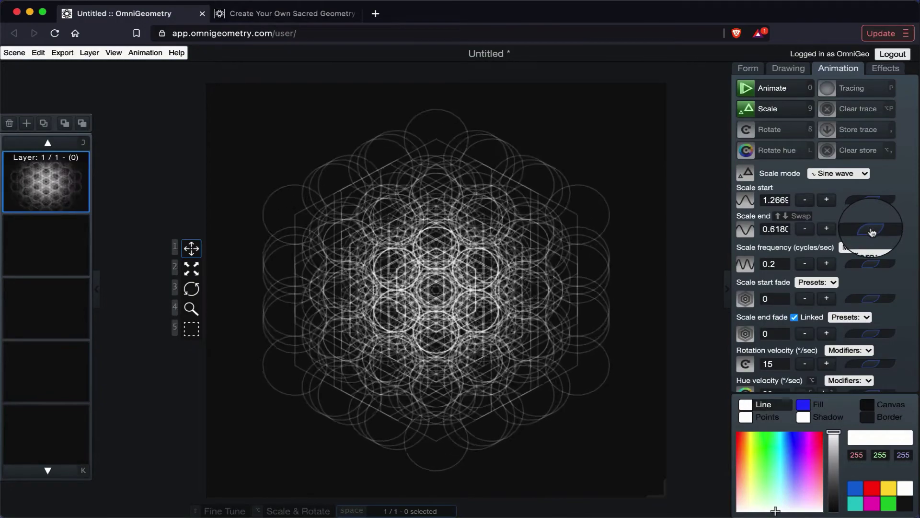
drag(871, 232, 858, 234)
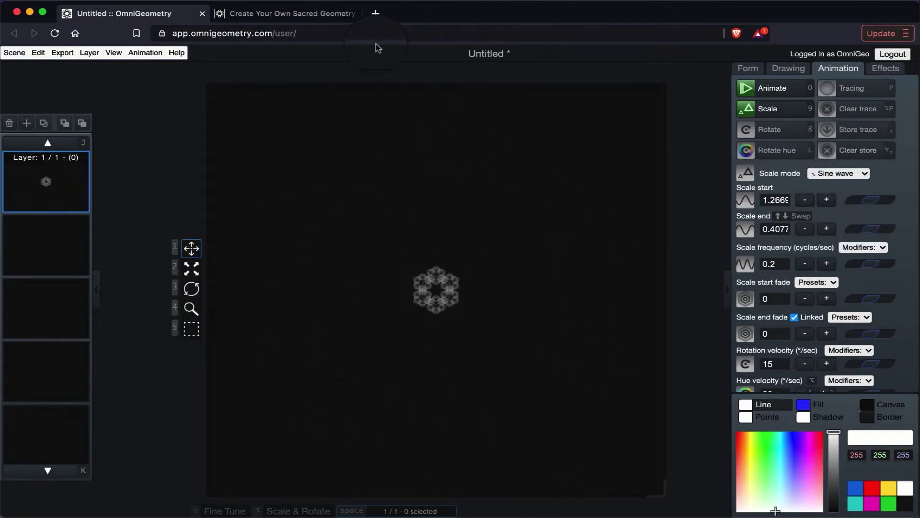
Undo both scale edits, restoring the pulse range to 1 and 0.618
click(39, 54)
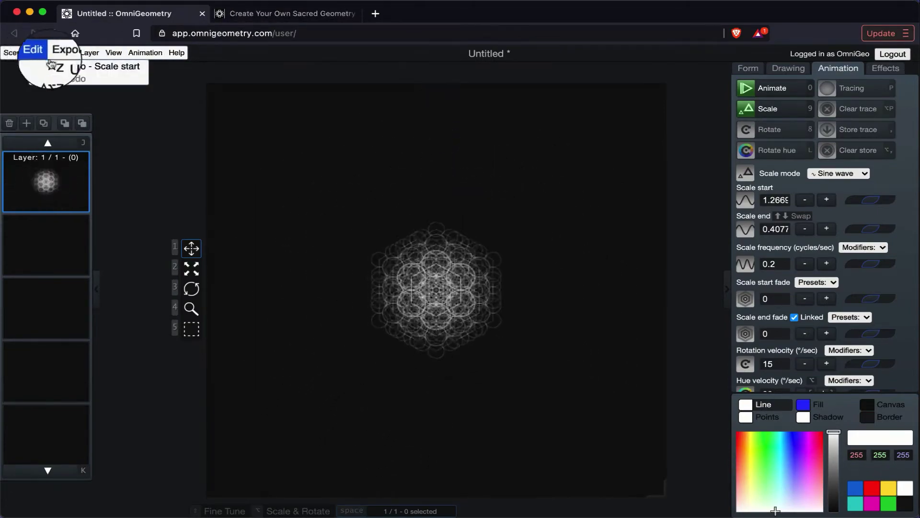
click(50, 66)
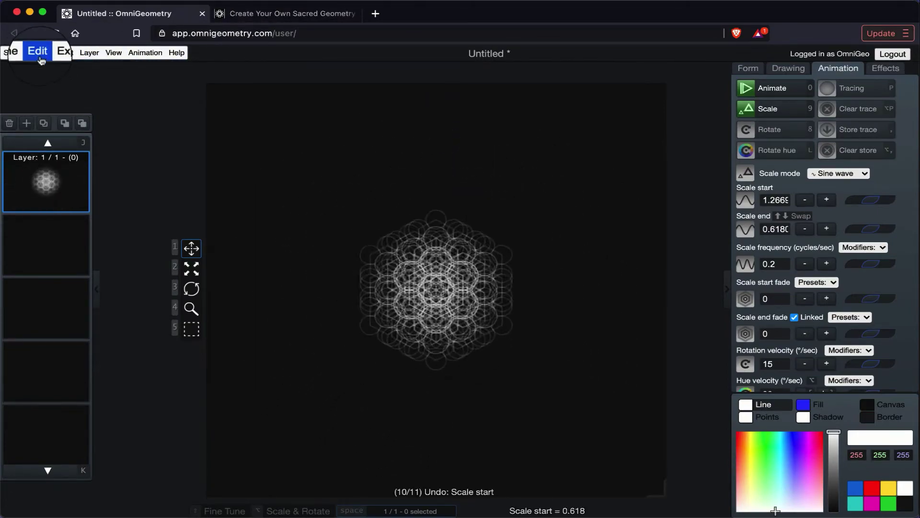
click(38, 53)
click(50, 65)
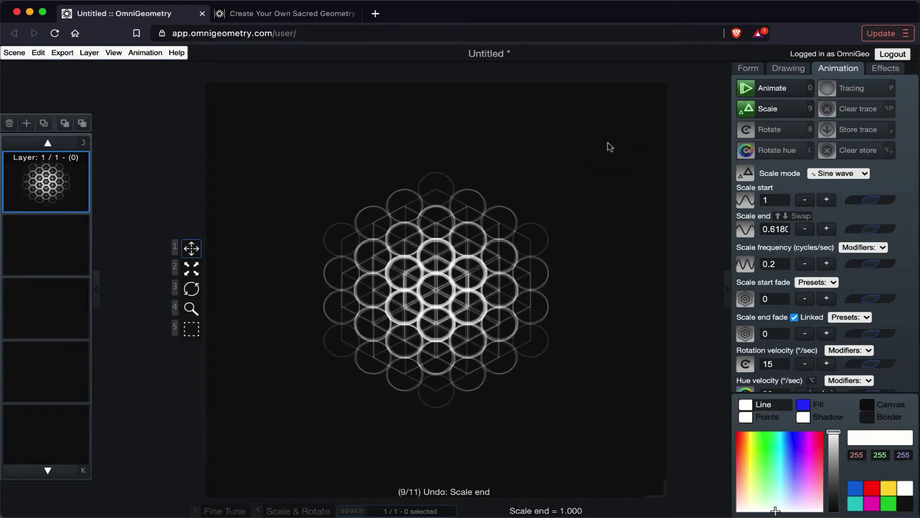
click(834, 154)
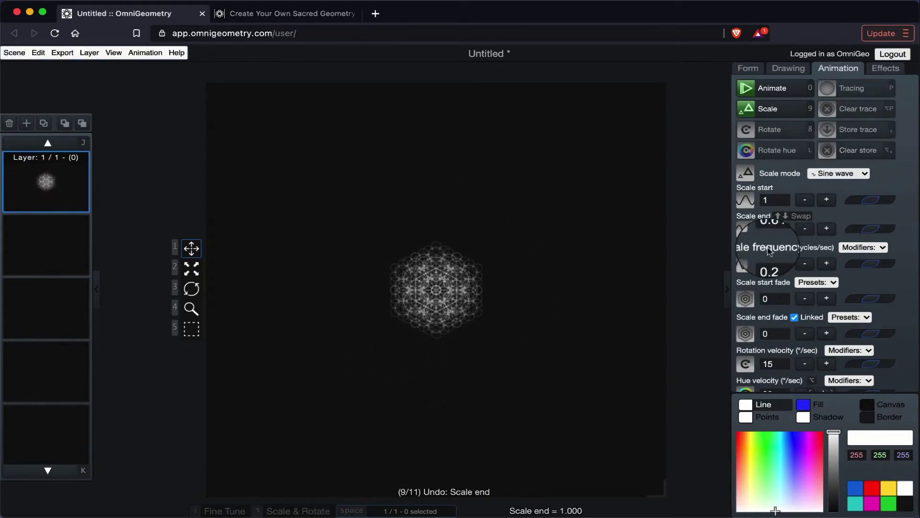
Multiply the scale frequency by 1.333x and invert it to -0.266 cycles/sec
click(872, 247)
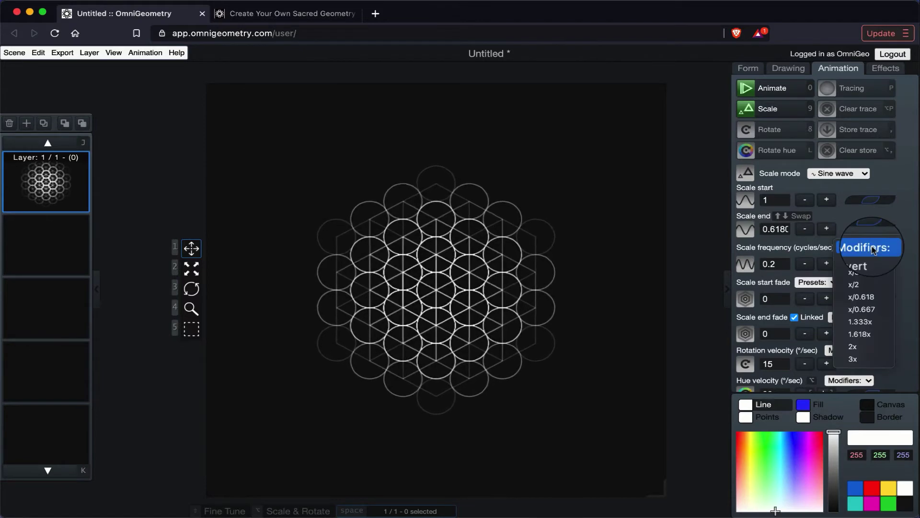
click(868, 323)
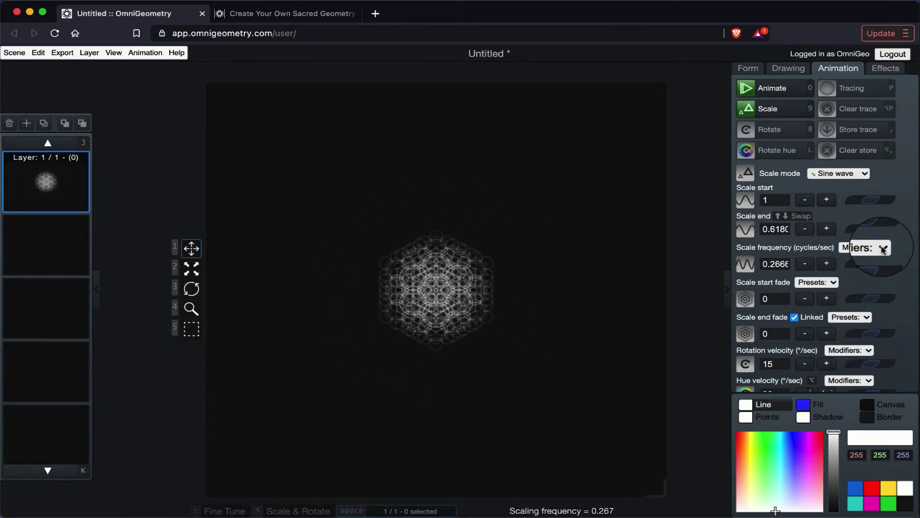
click(867, 248)
click(875, 258)
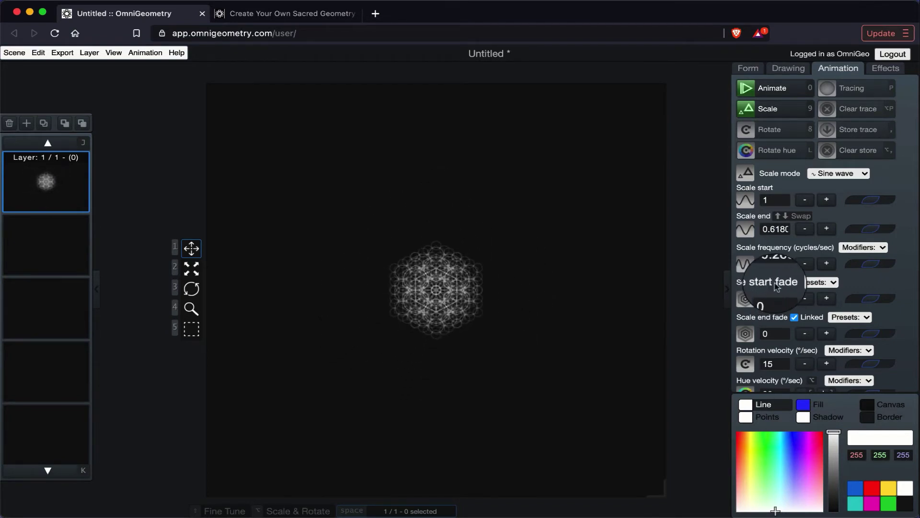
Raise the scale fades from 0.1478 through 0.3 to 0.5 for both start and end
click(880, 300)
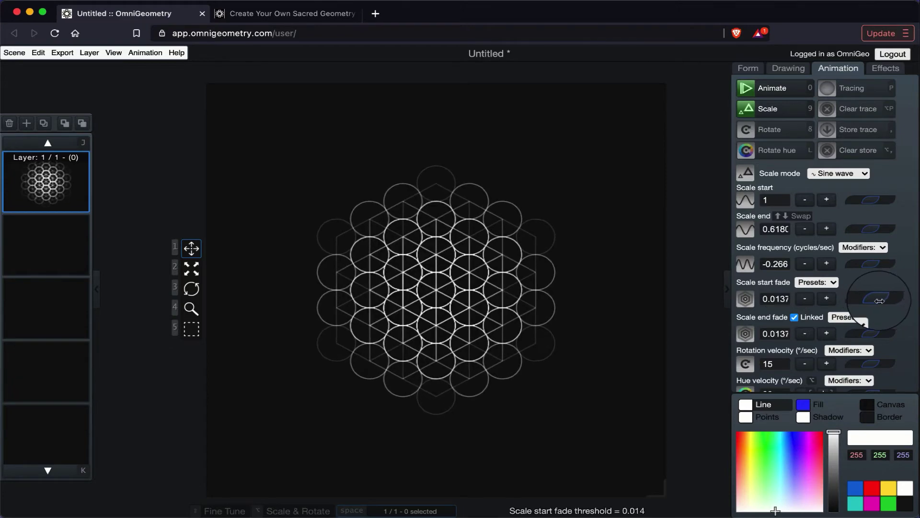
drag(879, 300, 885, 306)
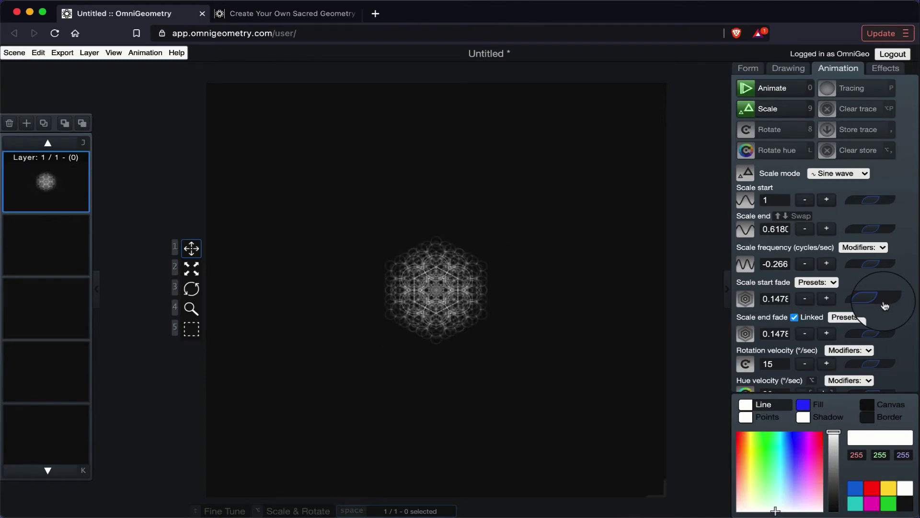
click(817, 282)
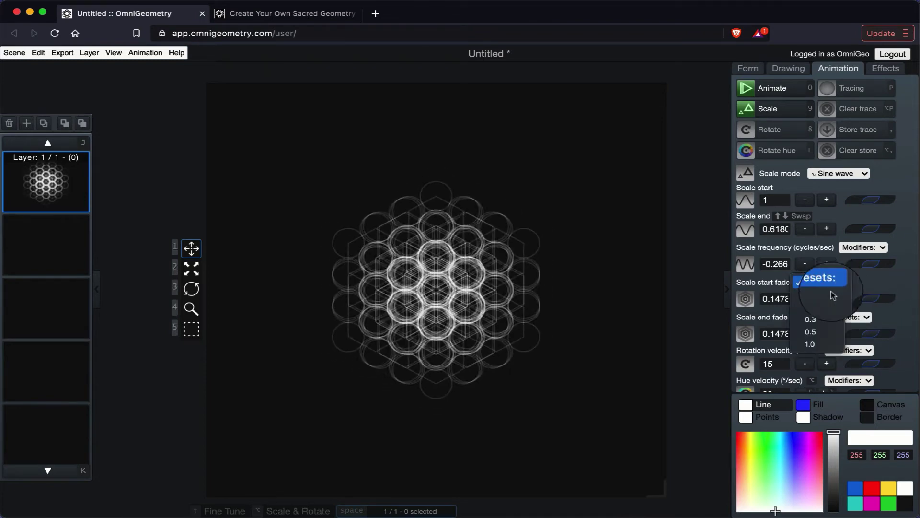
click(822, 320)
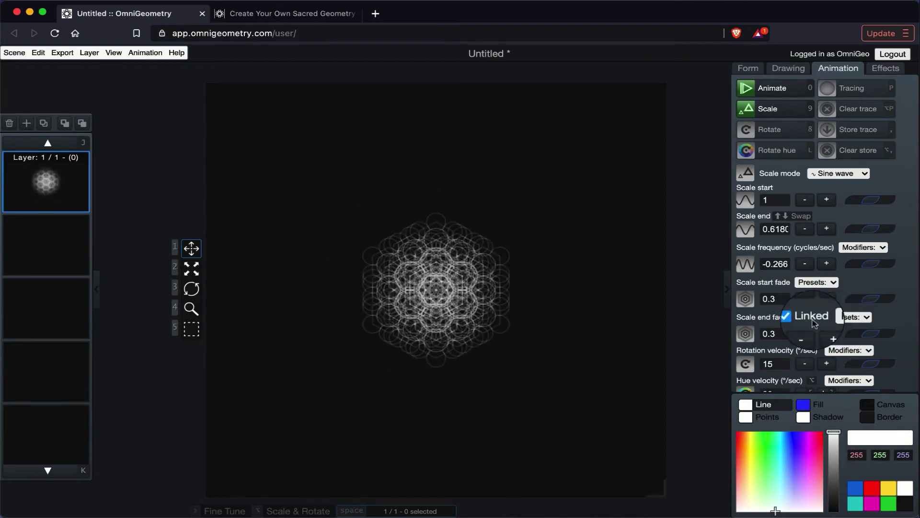
click(843, 318)
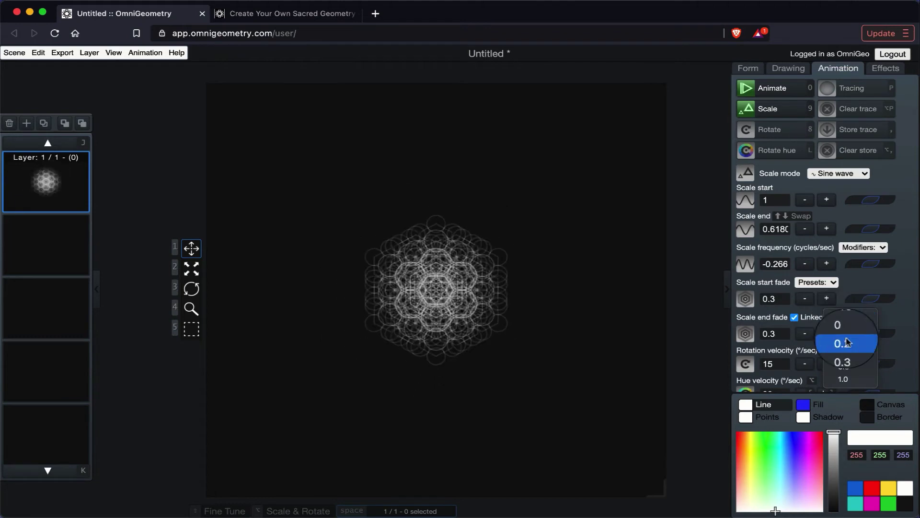
click(848, 368)
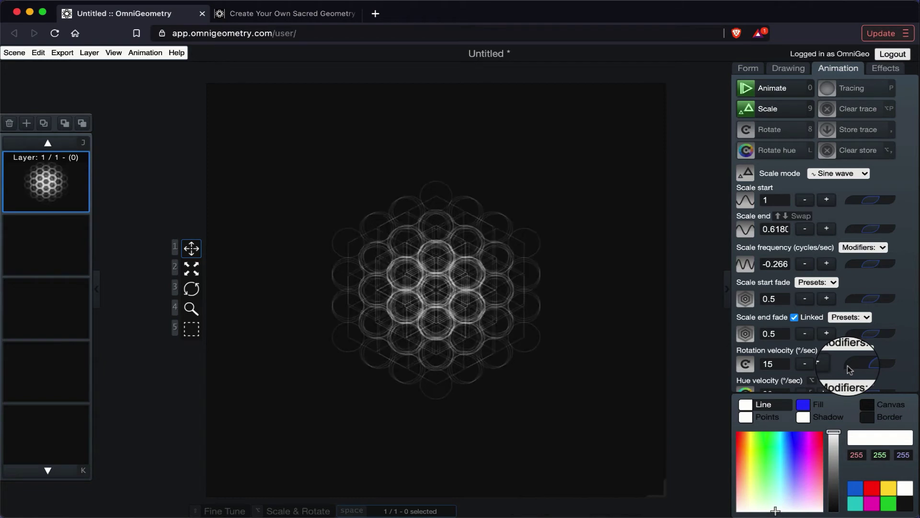
Switch off the Rotate animation in the Animation panel
scroll(847, 366, down, 3)
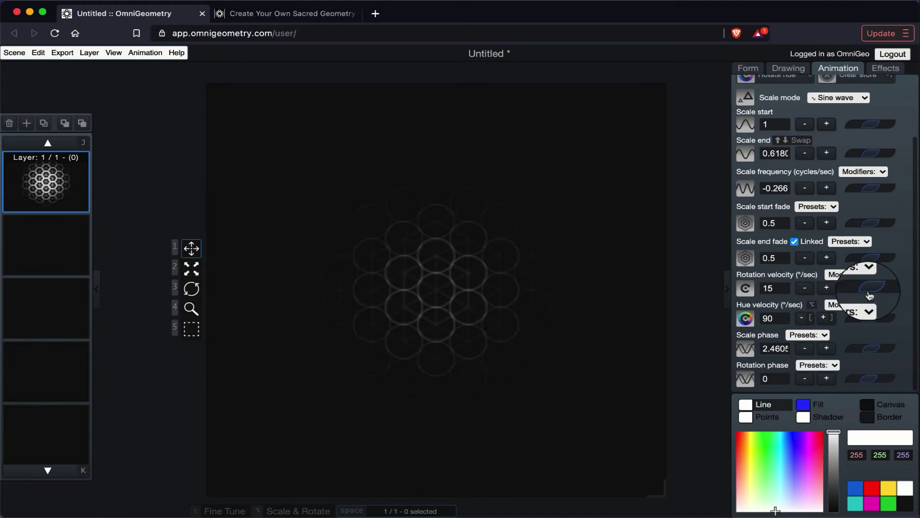
scroll(871, 294, up, 1)
scroll(871, 294, up, 1)
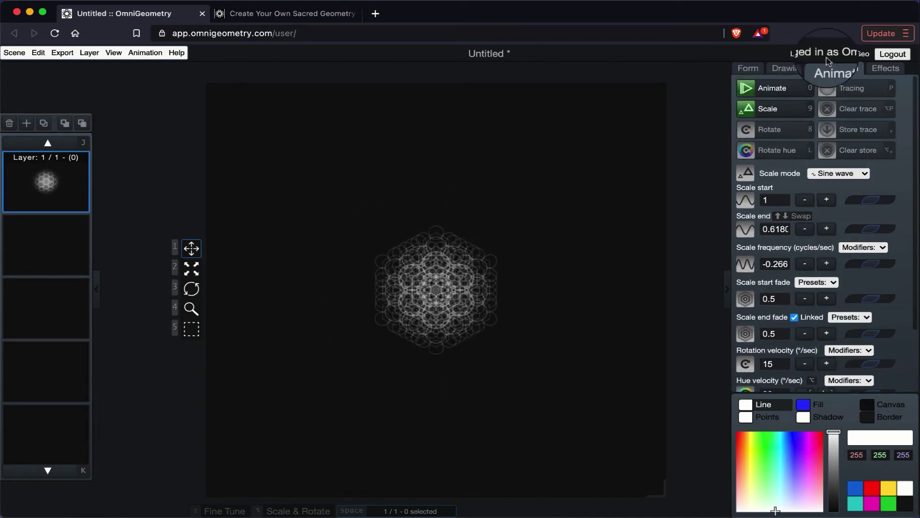
click(766, 136)
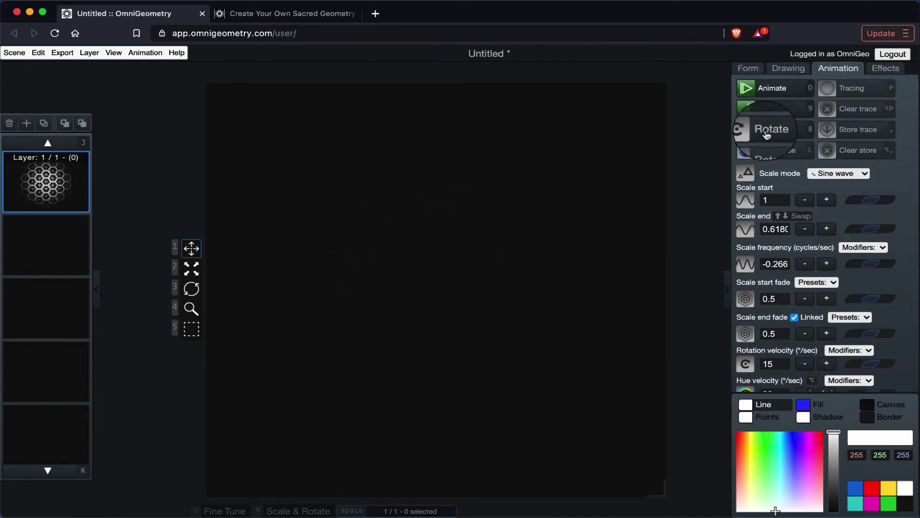
scroll(767, 135, down, 2)
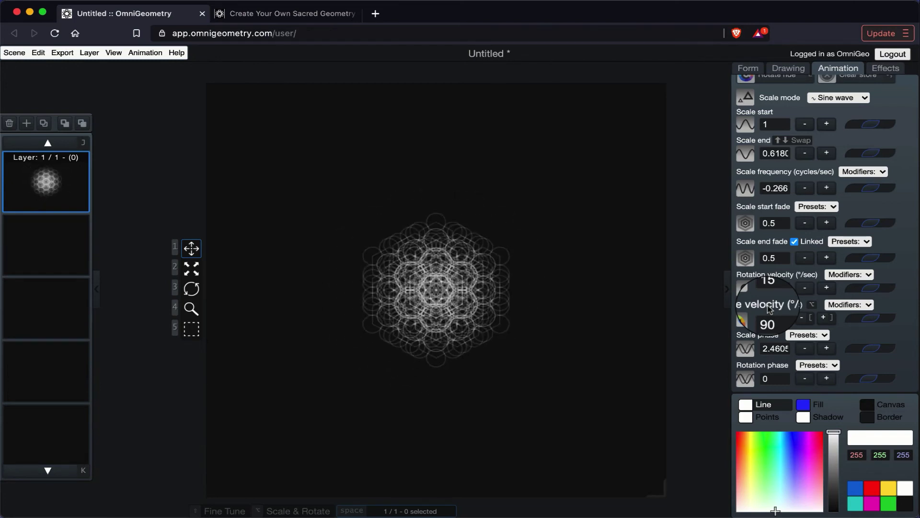
Set the scale phase preset to π (3.1415), keeping rotation phase at 0
click(811, 336)
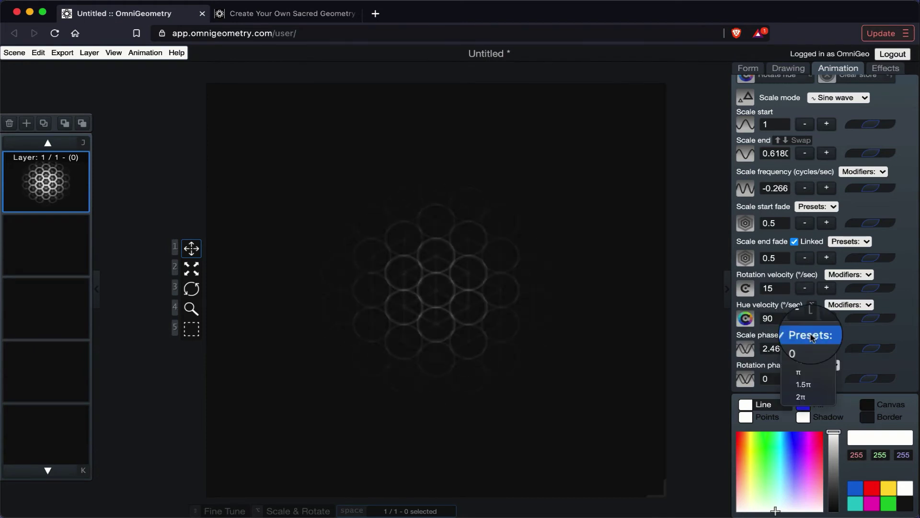
click(808, 373)
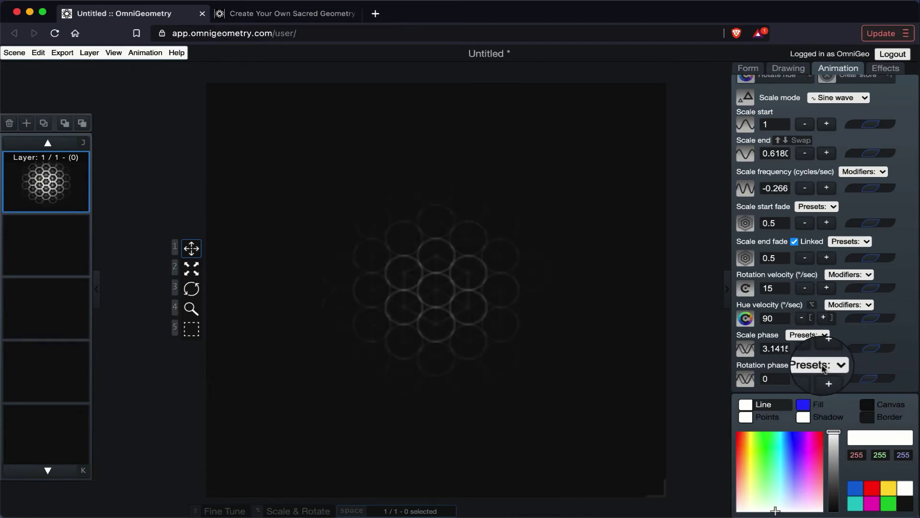
click(812, 368)
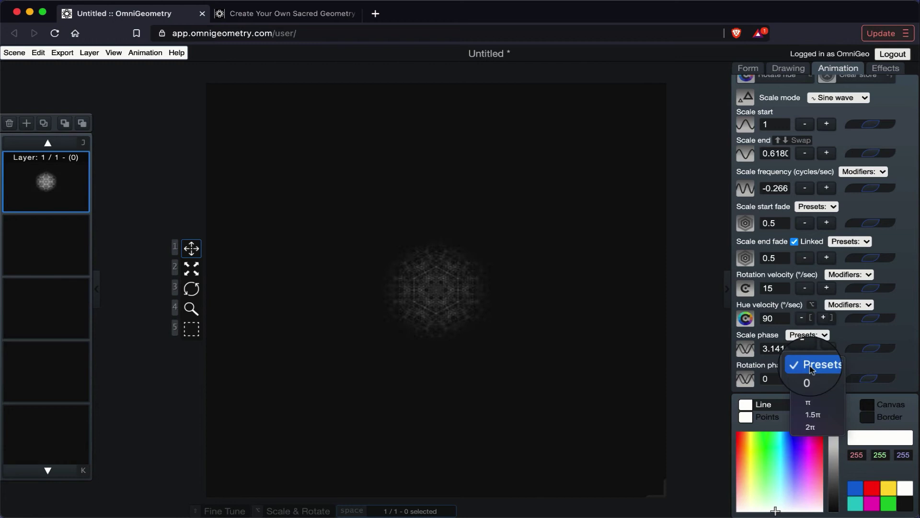
click(870, 382)
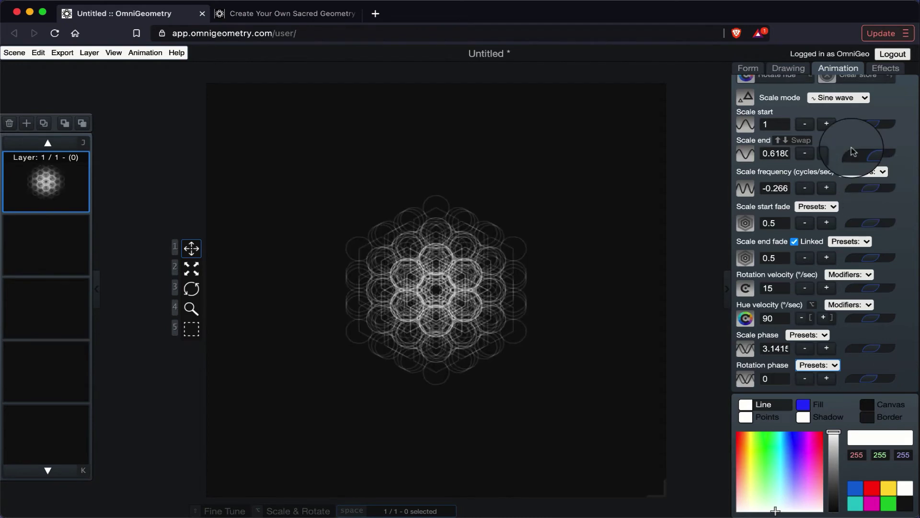
scroll(762, 139, up, 3)
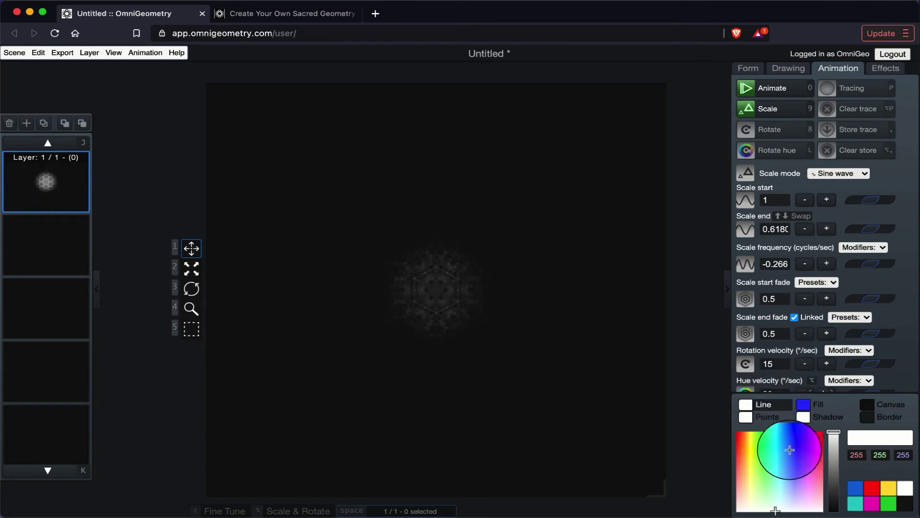
Colour the lines cyan (66, 217, 255) and the points magenta (244, 83, 255)
click(783, 451)
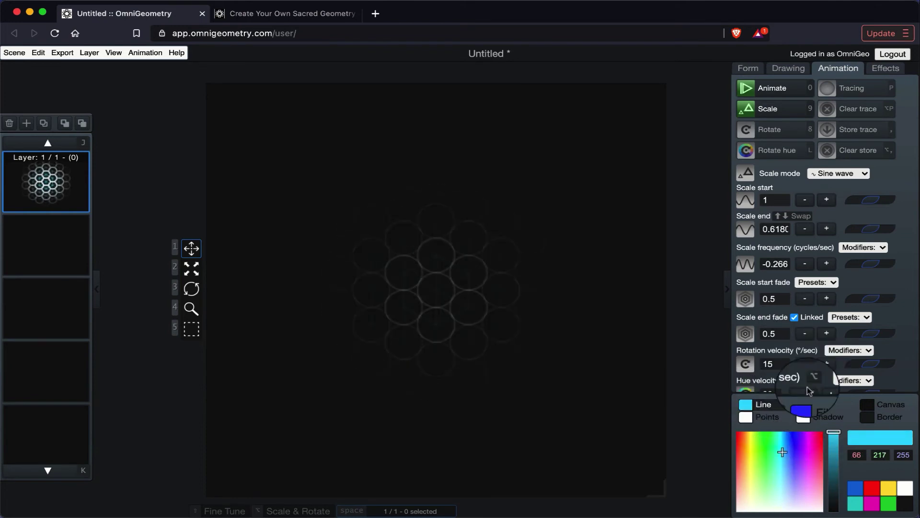
click(767, 417)
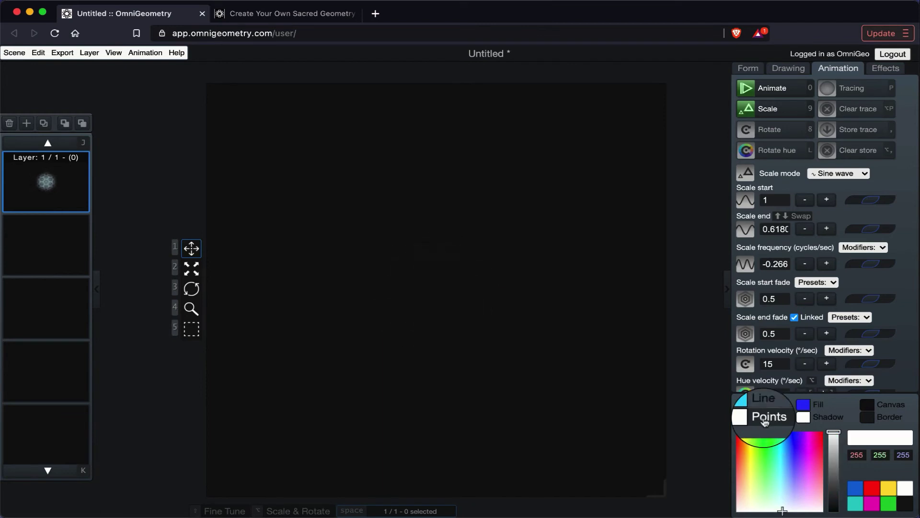
click(808, 457)
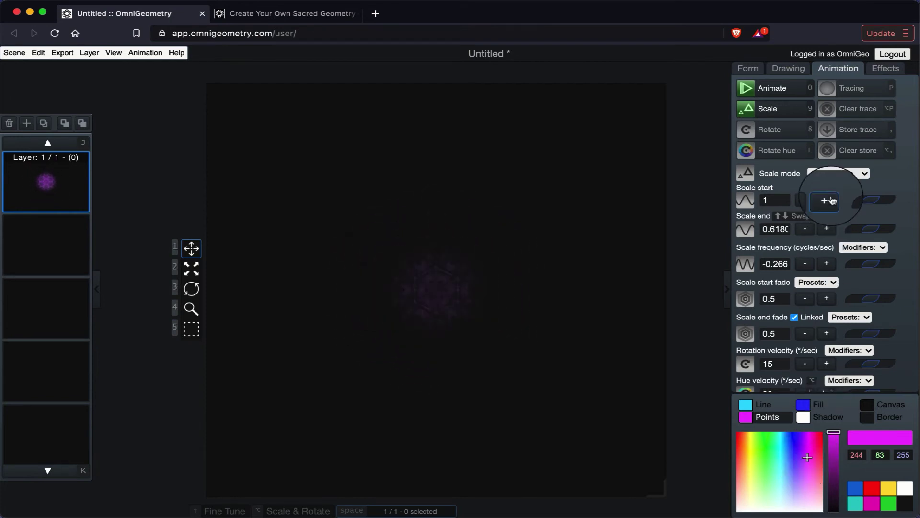
Toggle Tracing for a glowing trail, pause the animation, and show the Form settings
click(865, 91)
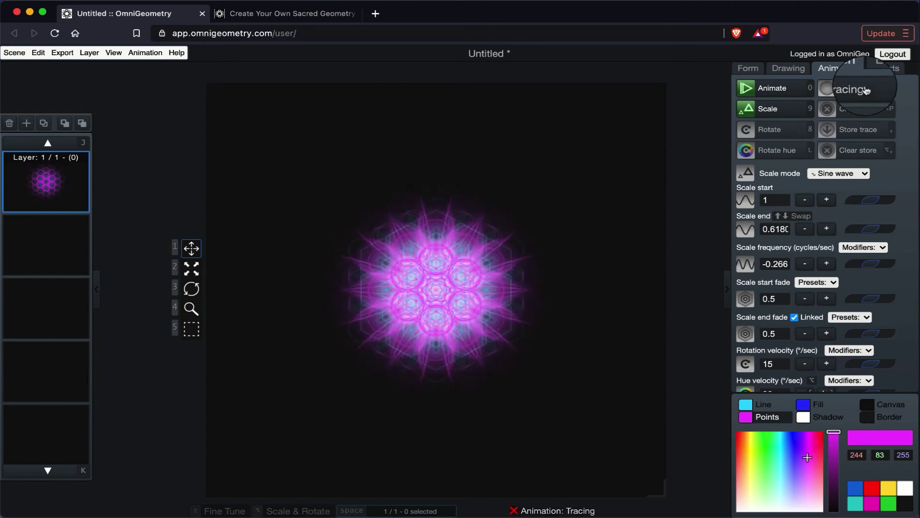
click(865, 91)
click(772, 95)
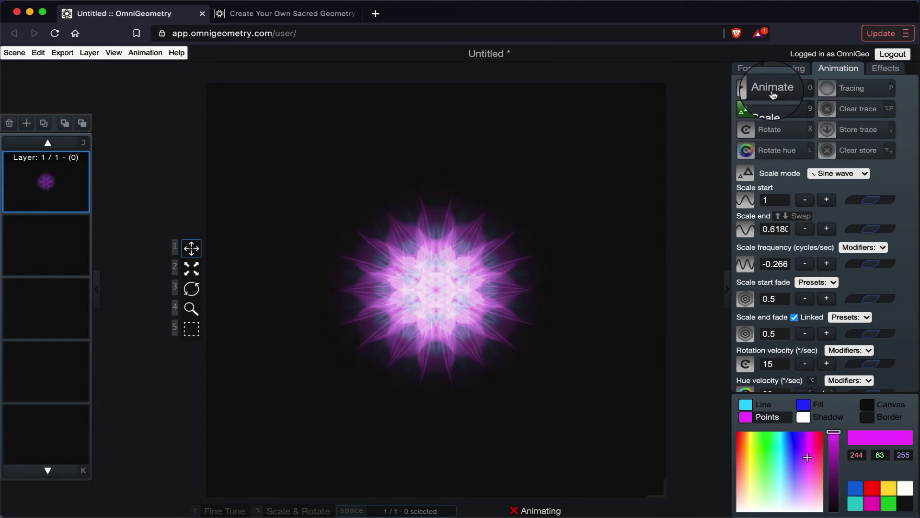
click(748, 68)
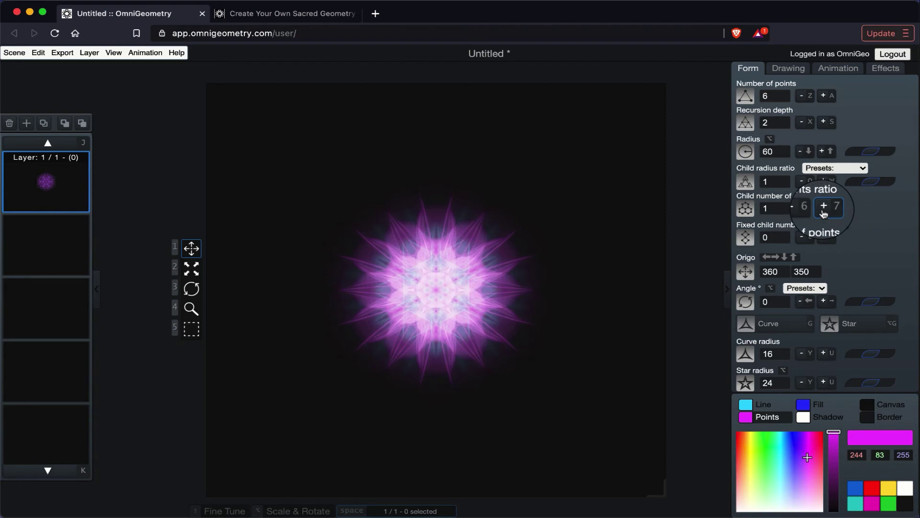
Increase the pattern radius to 92 and set the scene zoom to 2.3
click(821, 151)
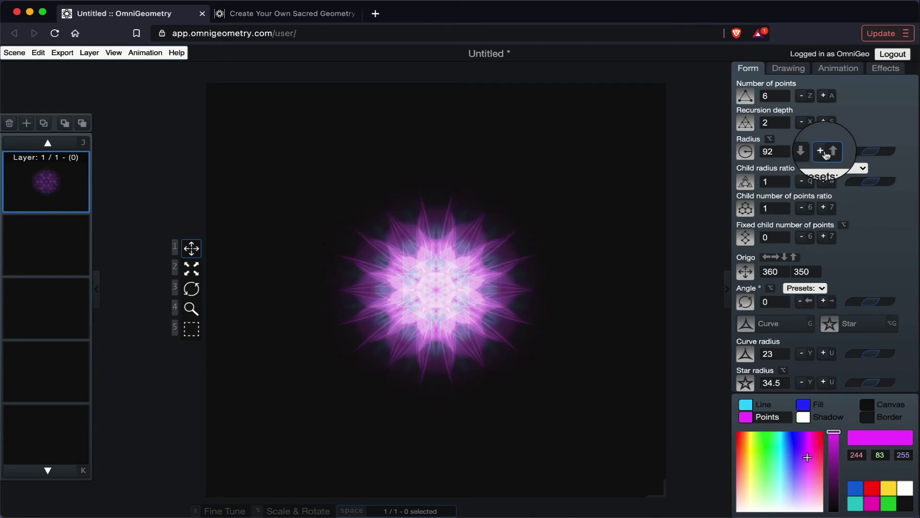
click(788, 68)
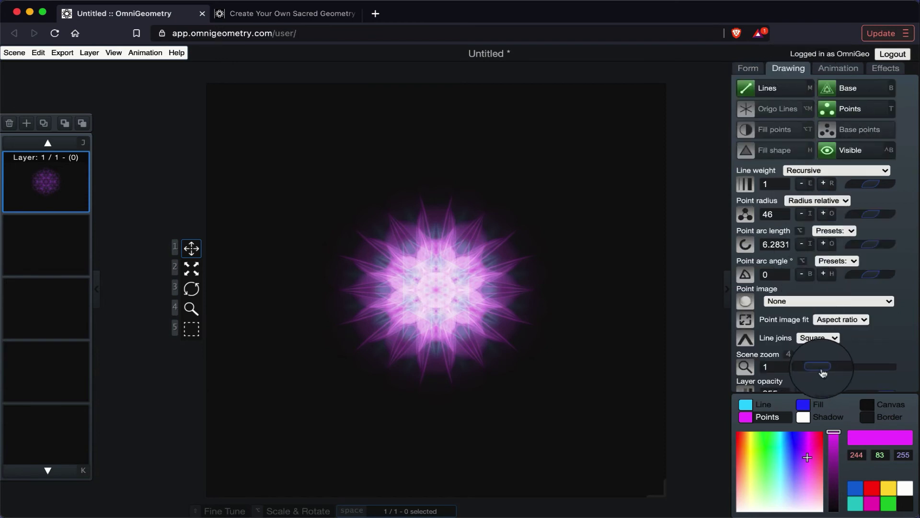
drag(823, 373, 830, 373)
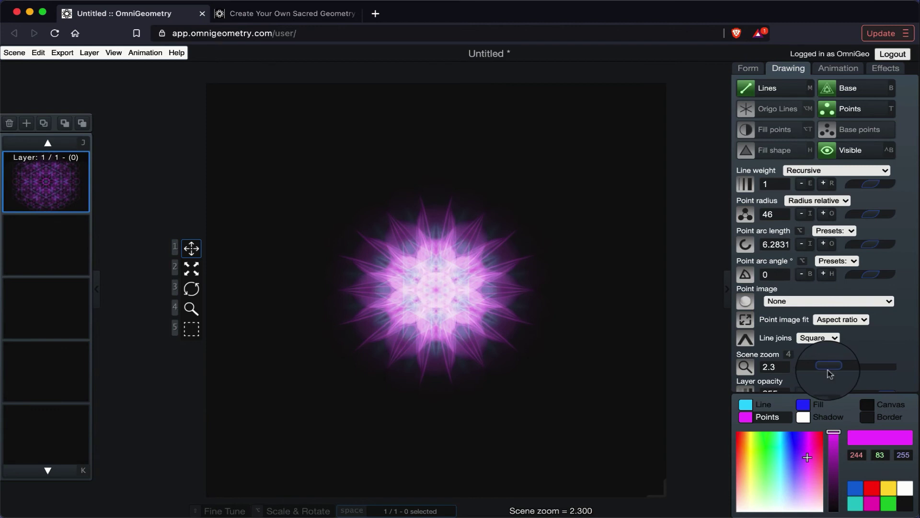